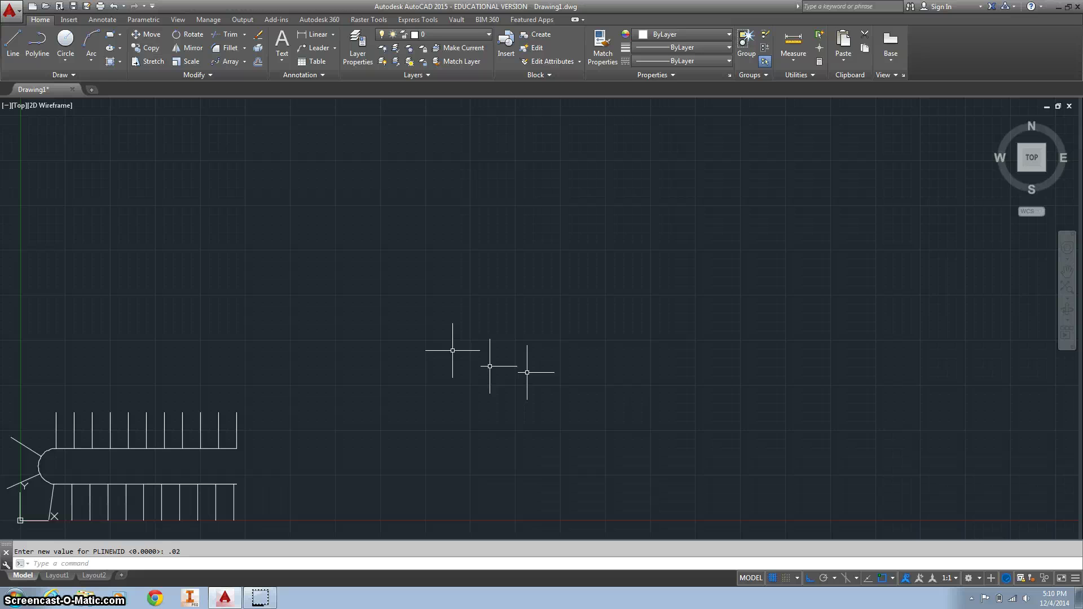
- Create a new drawing and set its model space limits from 0,0 to 15,15
click(93, 89)
click(253, 196)
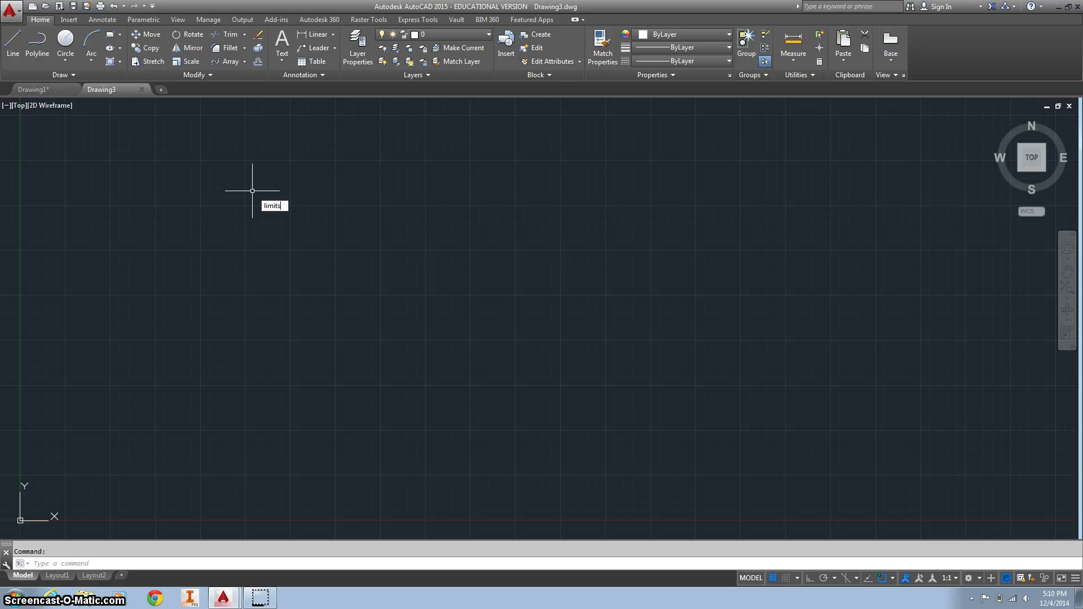
key(Return)
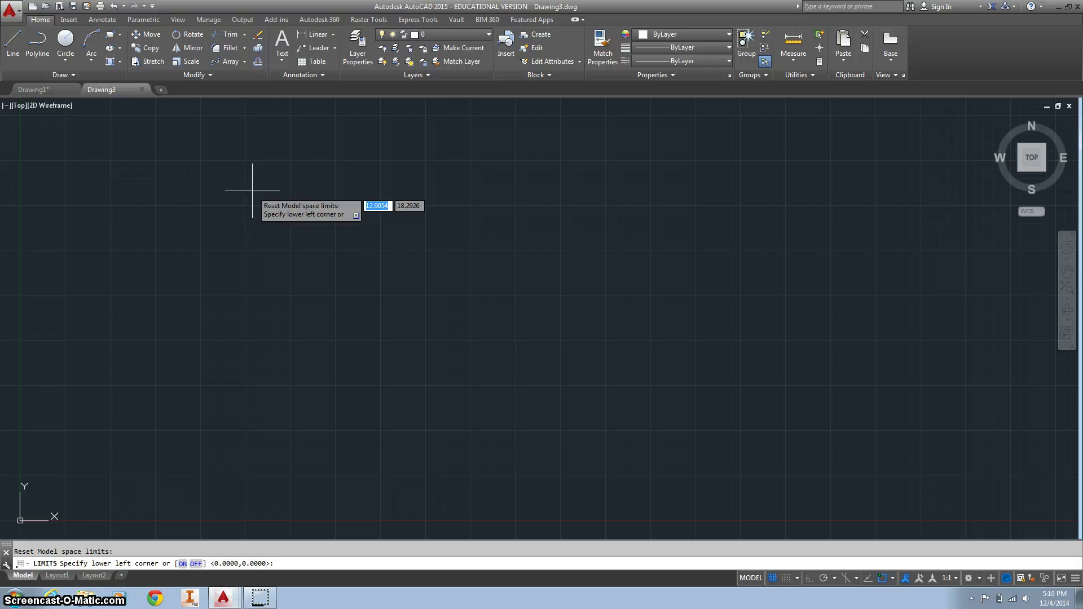
text(0,0)
key(Return)
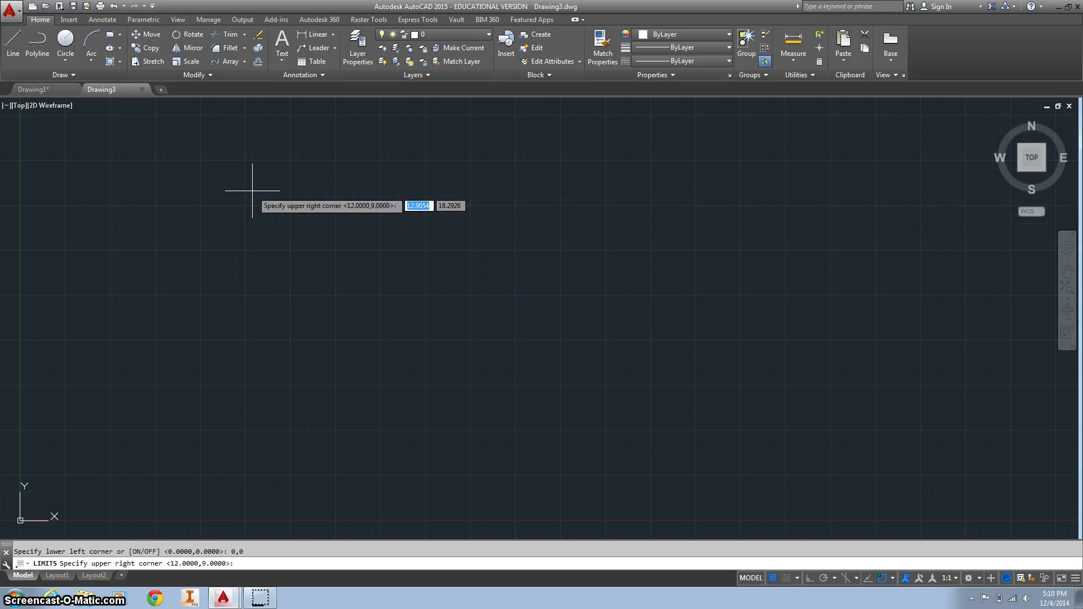
text(15,15)
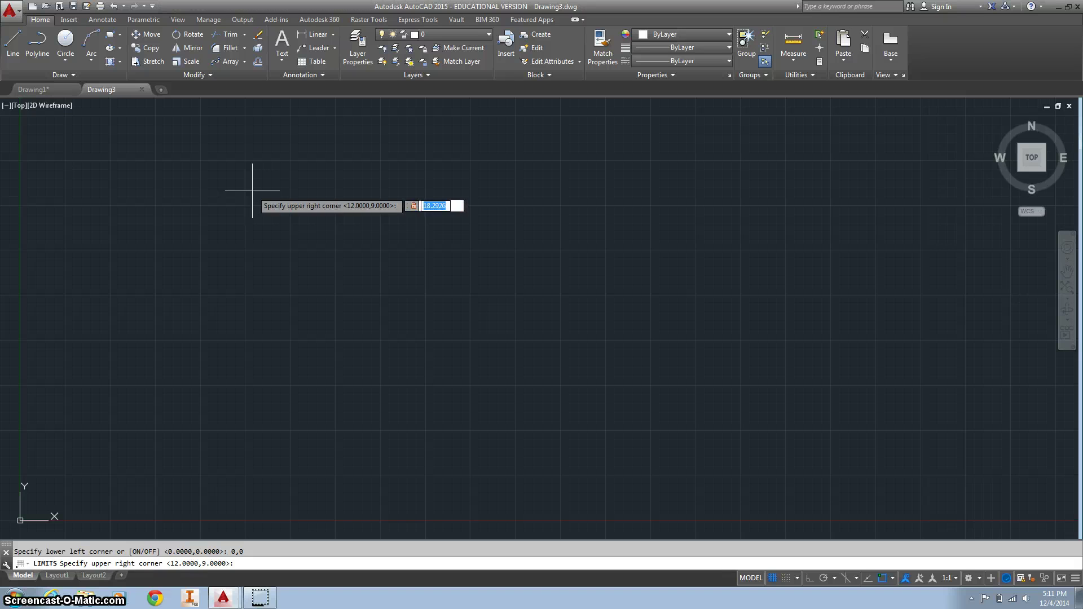
key(Return)
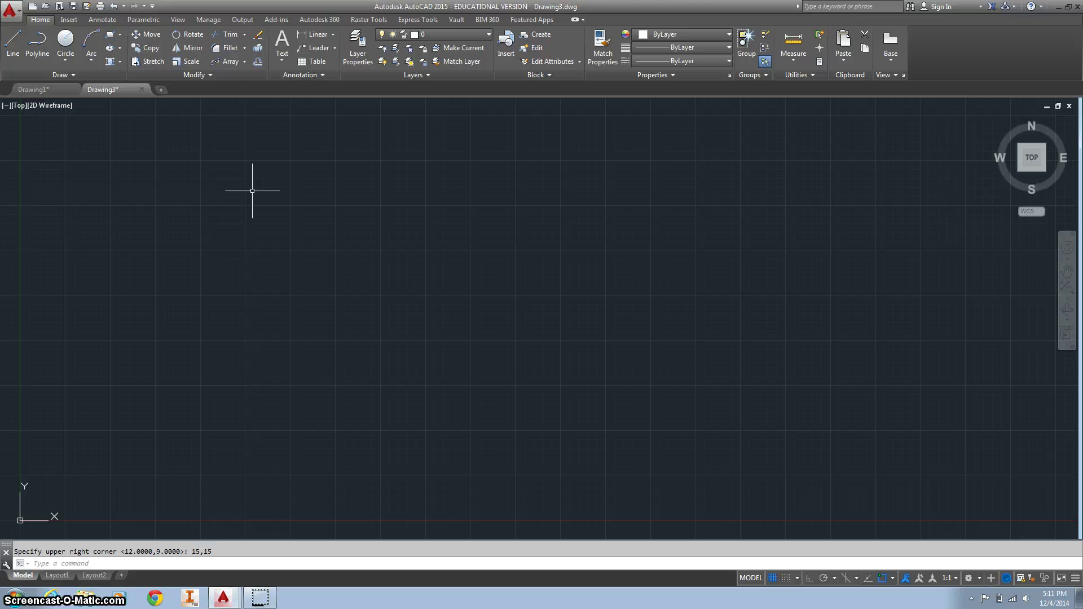
- Set the default polyline width (PLINEWID) to .02
text(linew)
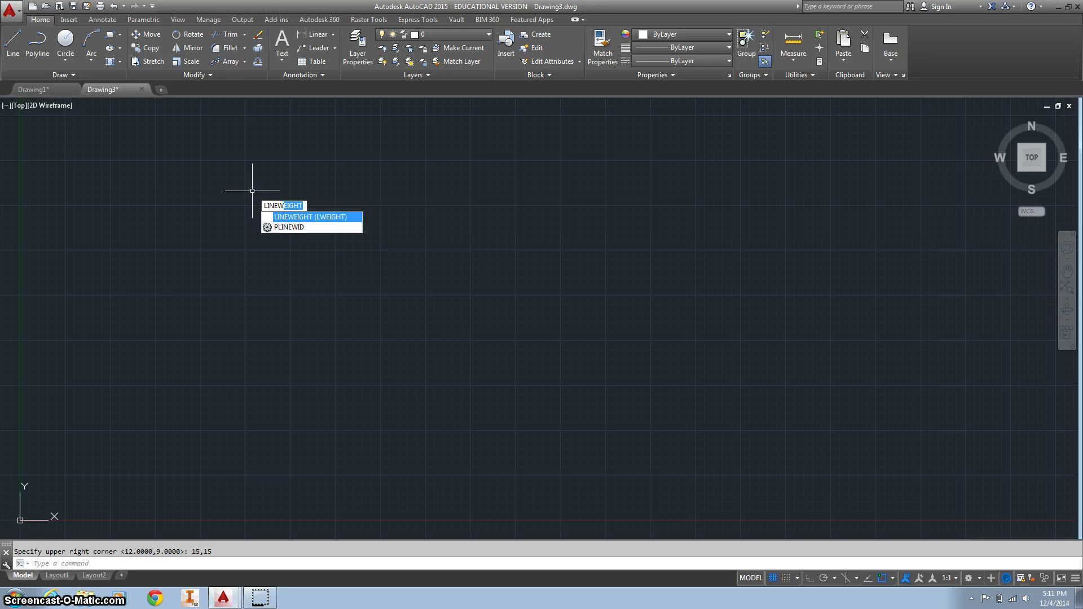
click(297, 232)
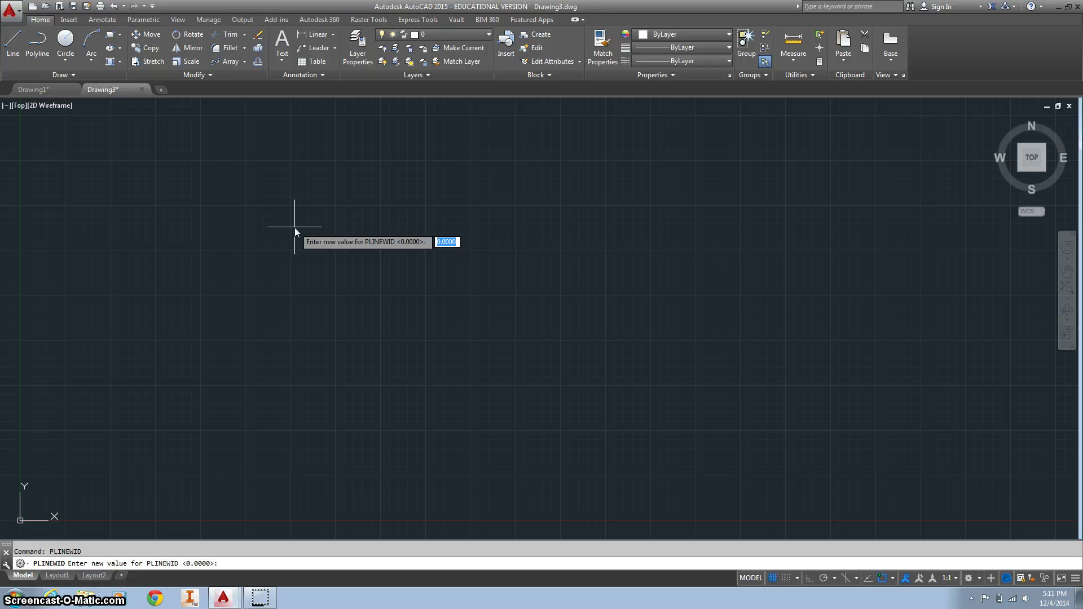
text(.02)
key(Return)
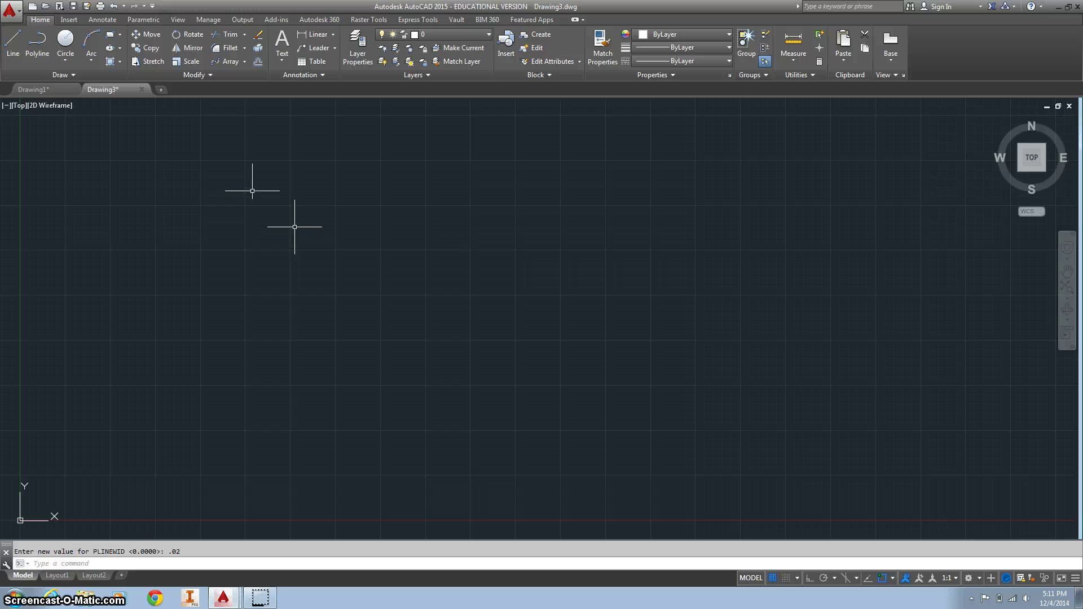
- Start a polyline at 12,2 and draw a 10-unit horizontal segment to the left with Ortho on
text(pl)
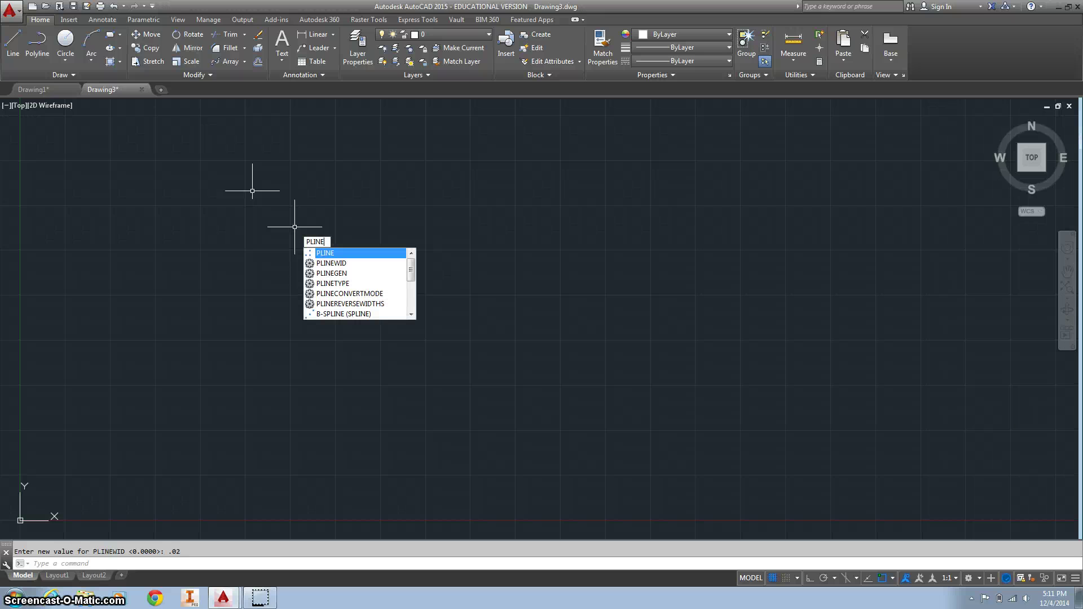
key(Return)
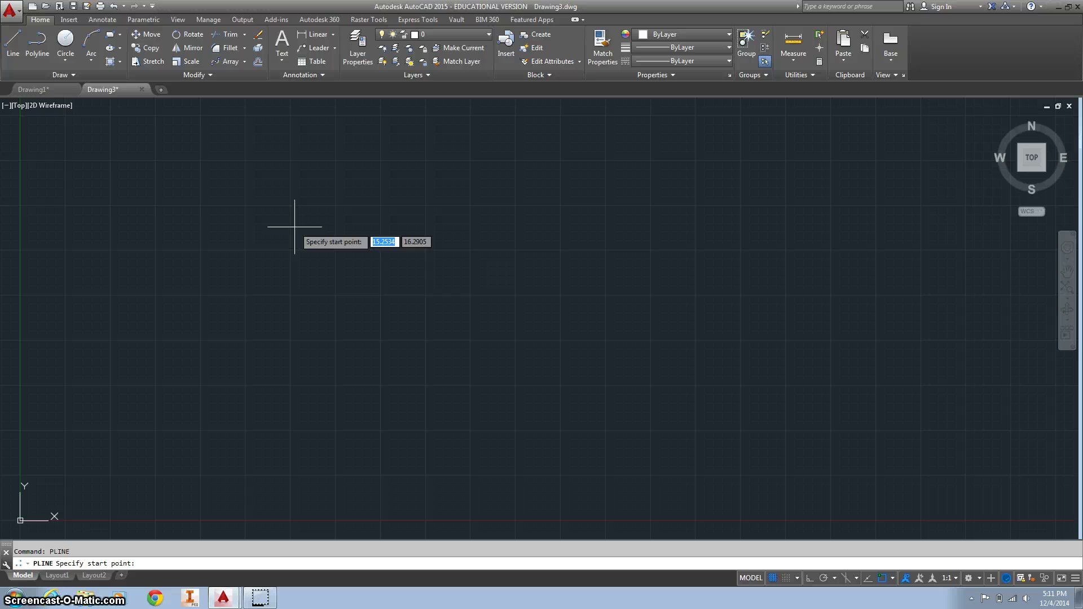
text(12)
key(Tab)
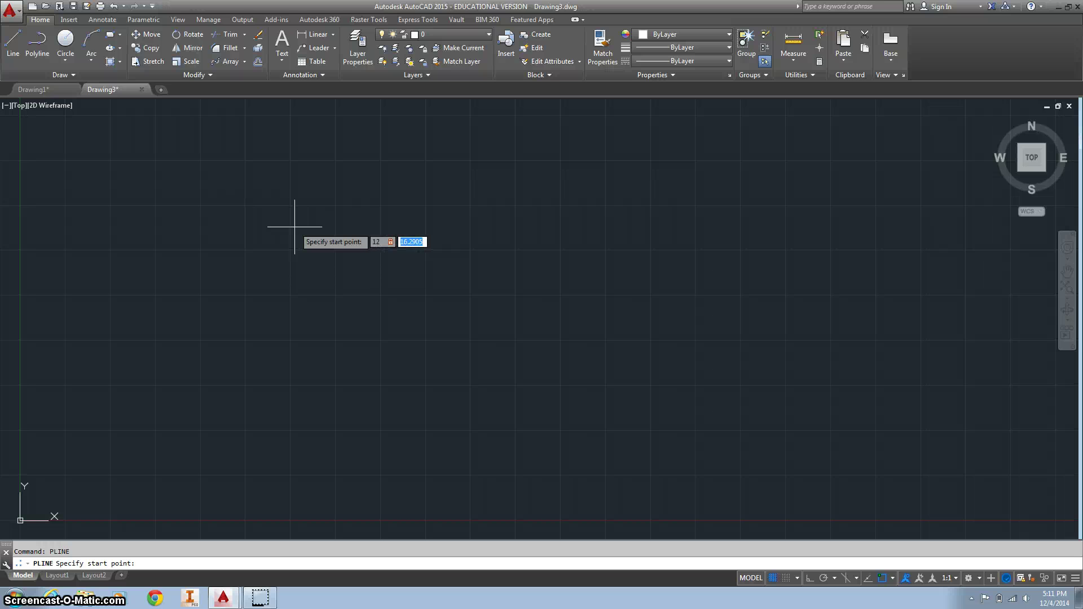
text(2)
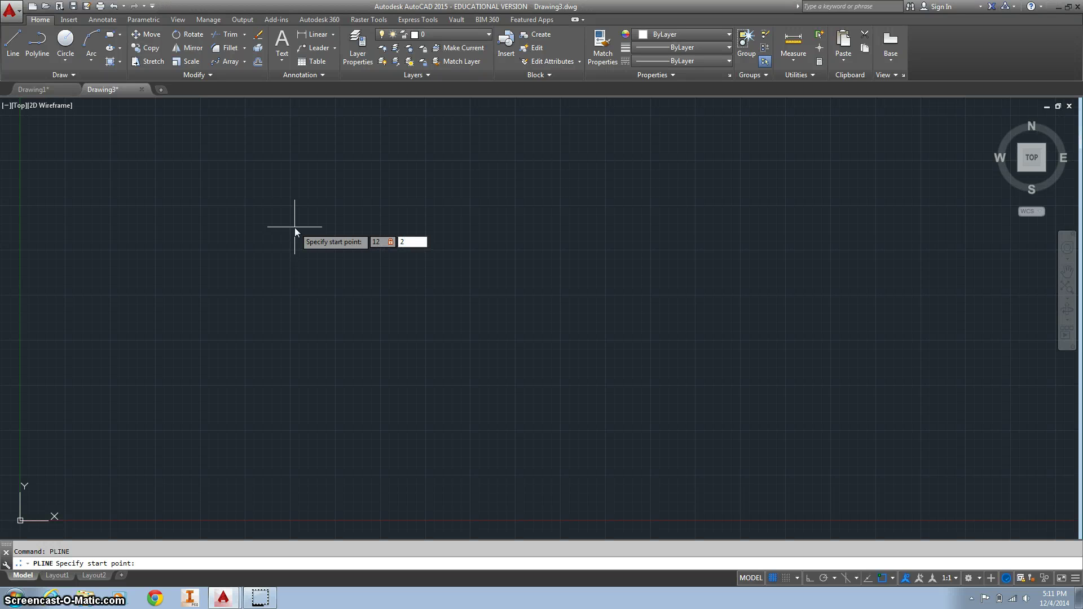
key(Return)
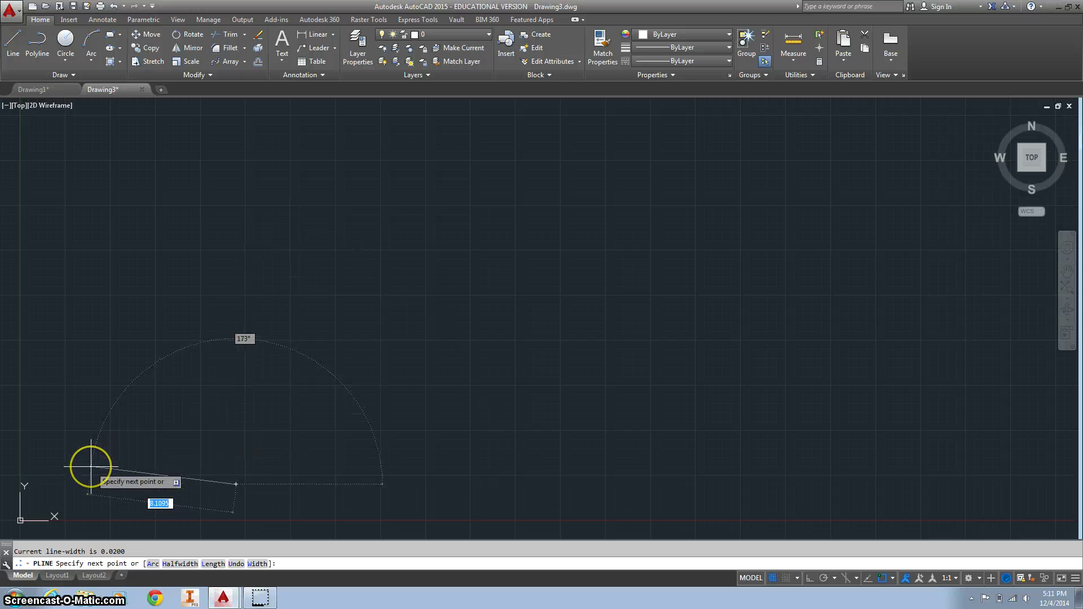
key(F8)
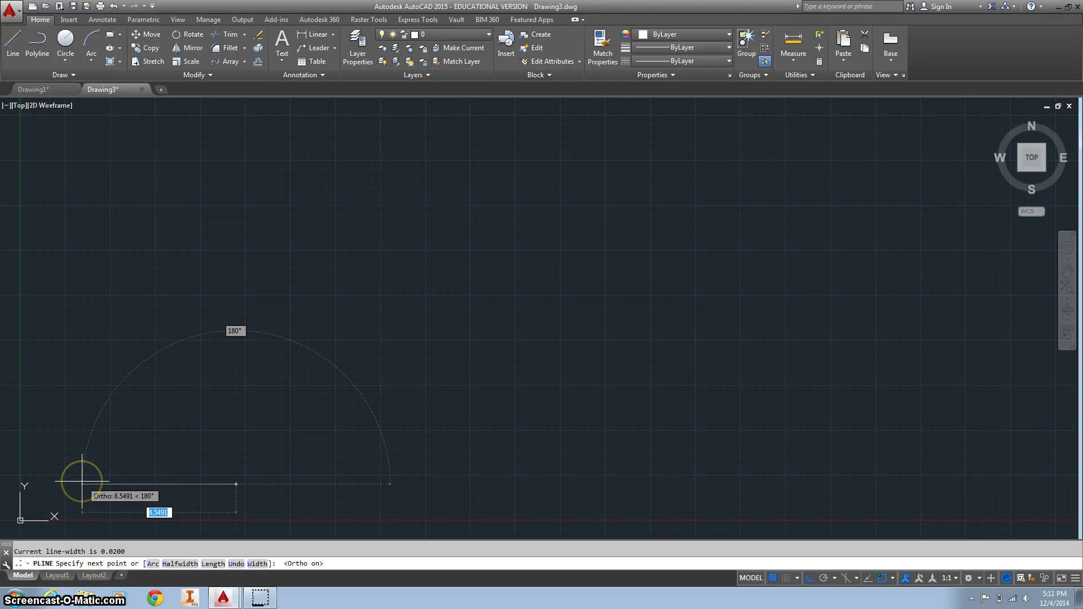
text(10)
key(Return)
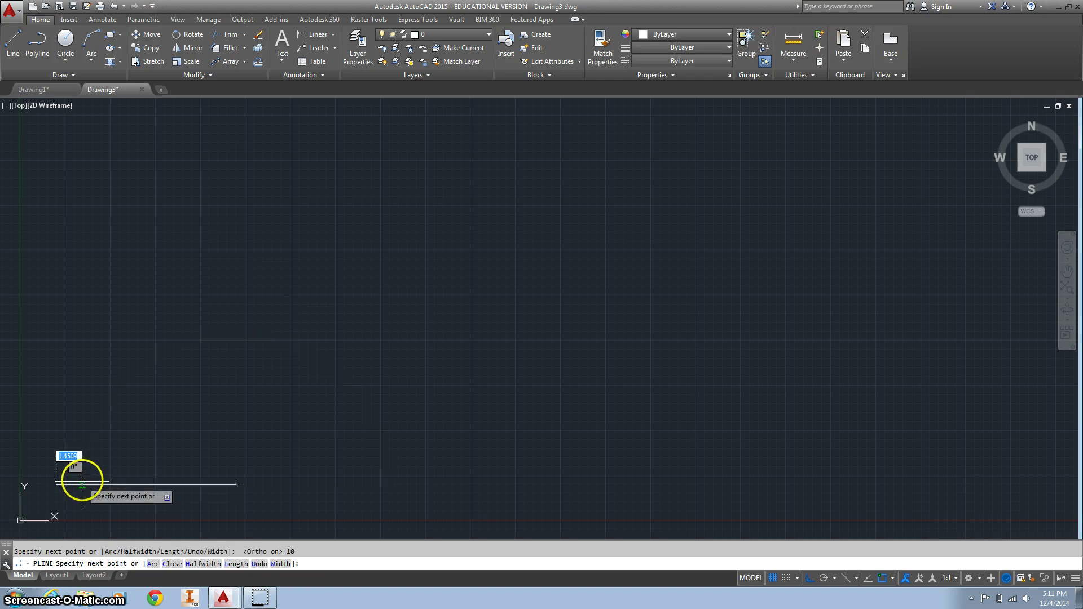
- Continue the polyline with a semicircular arc ending 2 units straight above the segment's left end
right_click(46, 471)
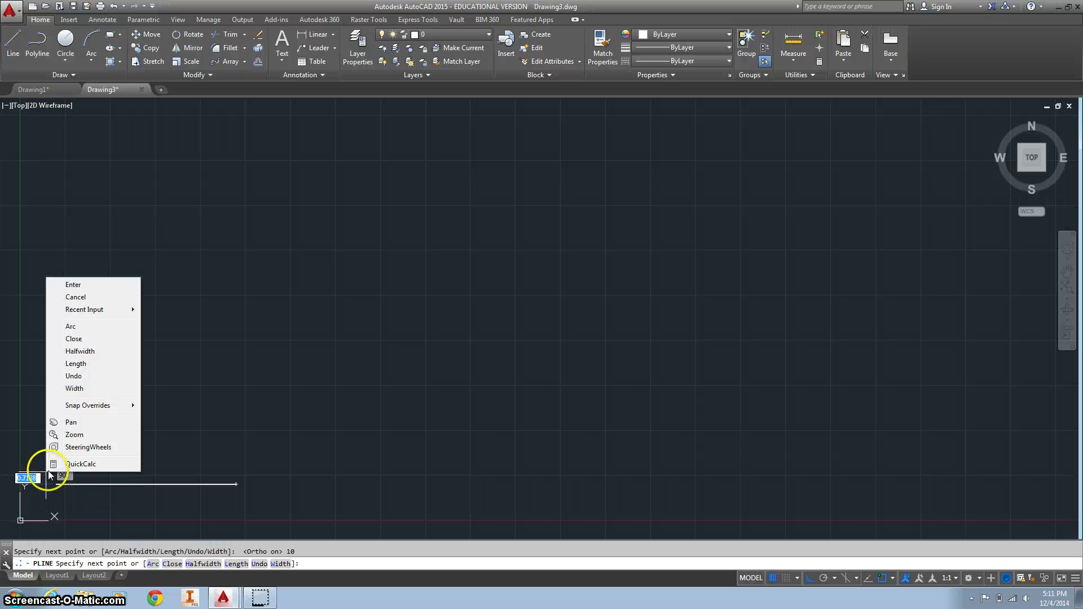
click(94, 328)
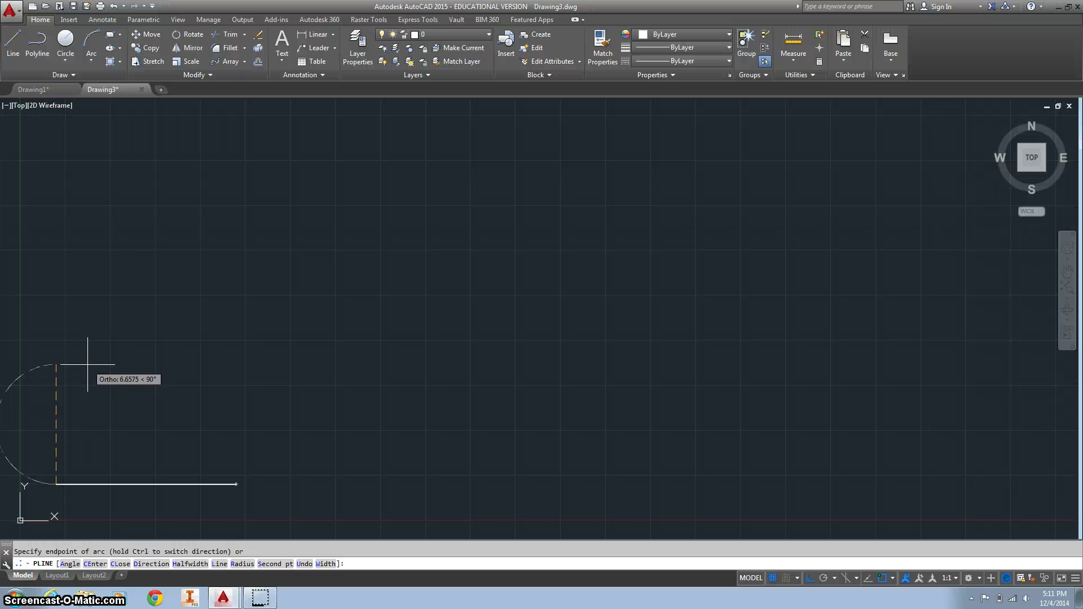
text(2)
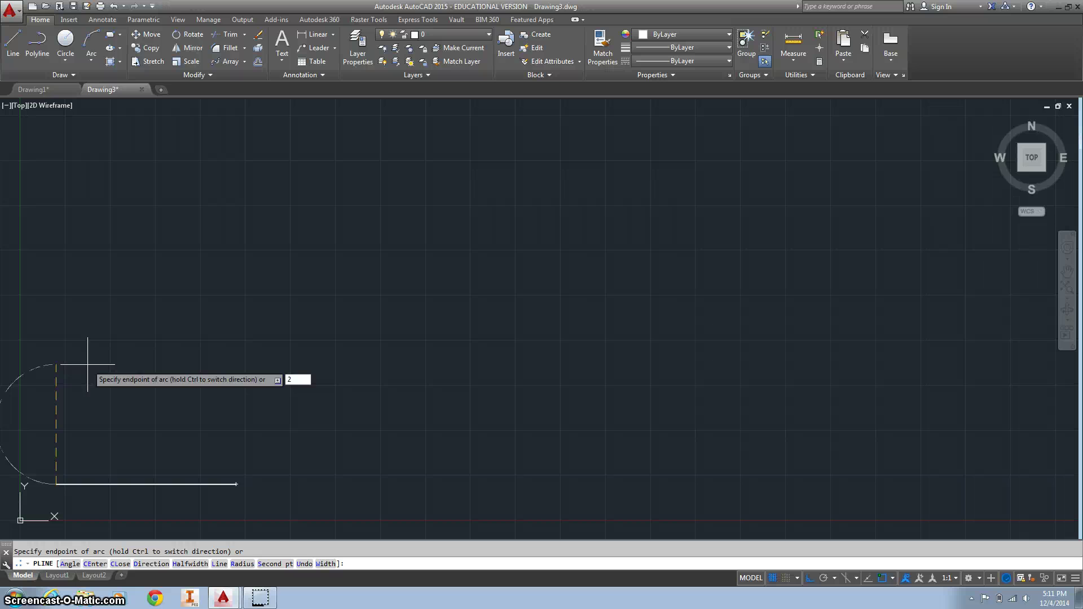
key(Return)
- Return the polyline to straight segments, draw 10 units to the right from the arc's end, and finish it
right_click(95, 429)
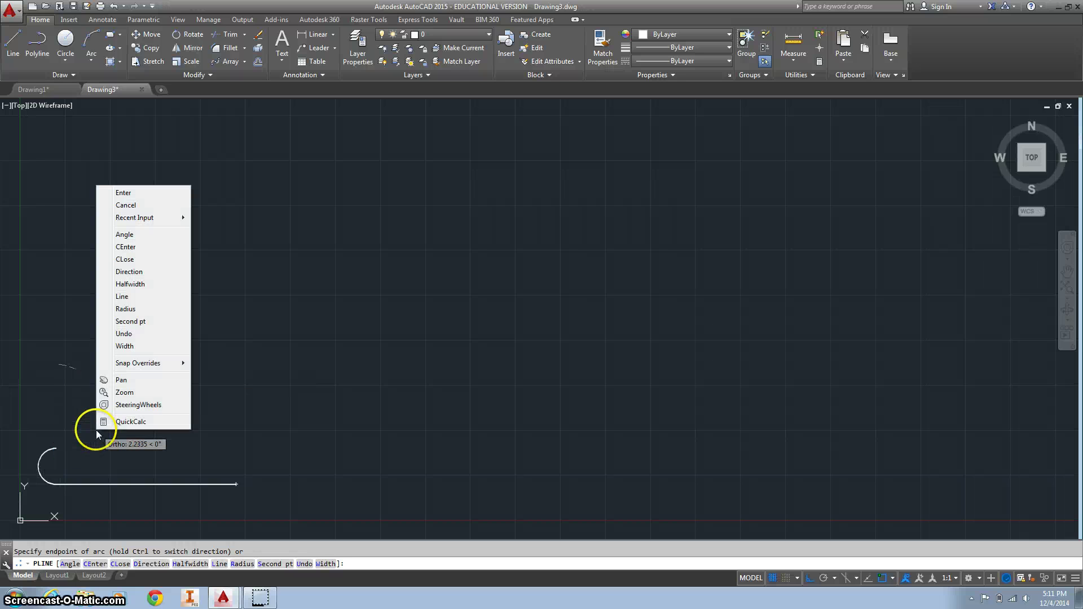
click(138, 299)
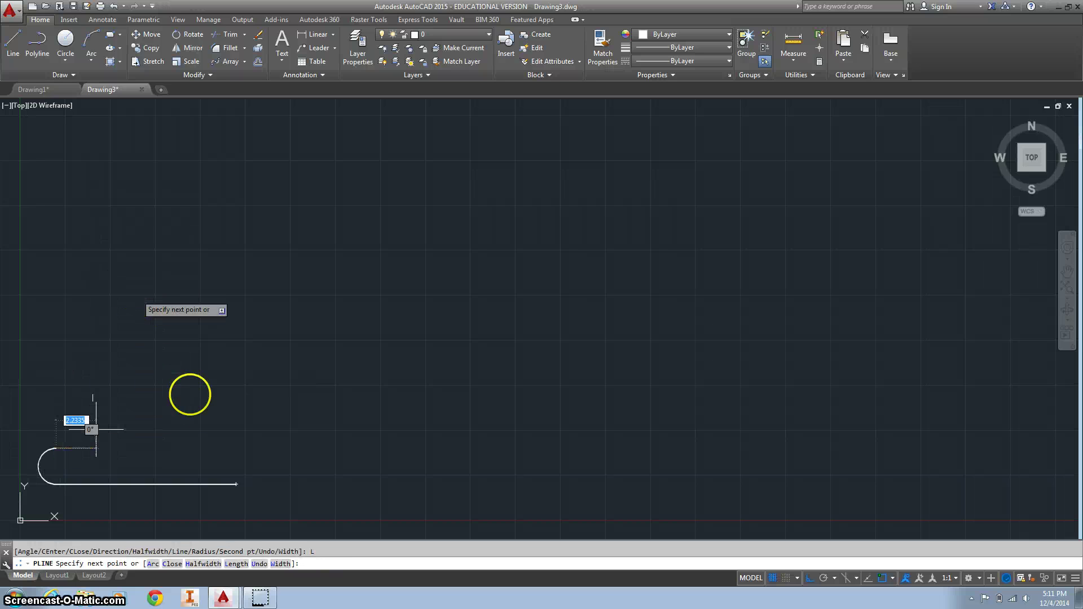
text(1)
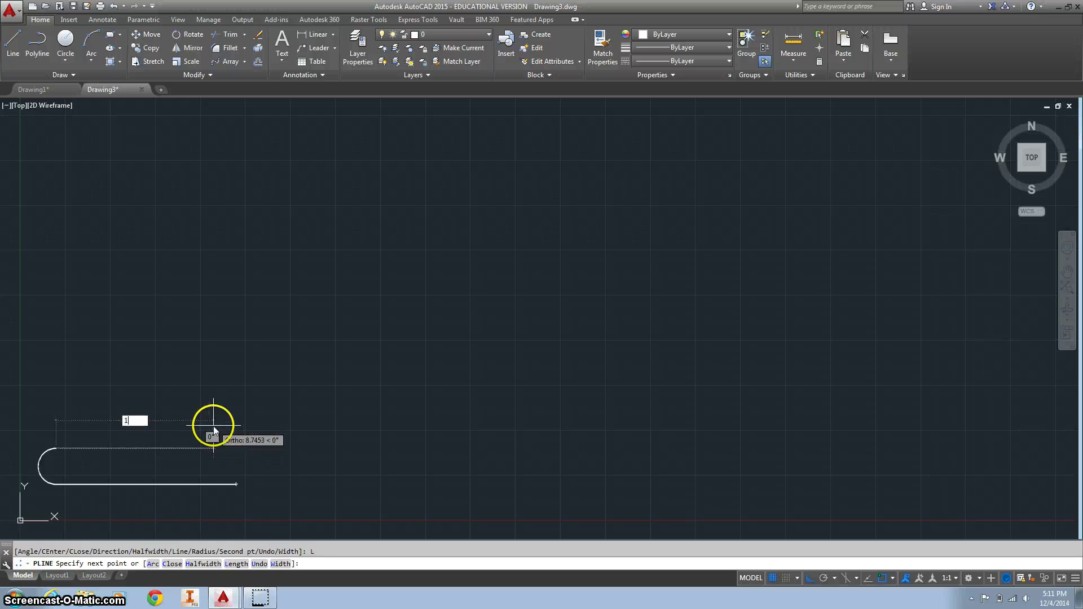
text(0)
key(Return)
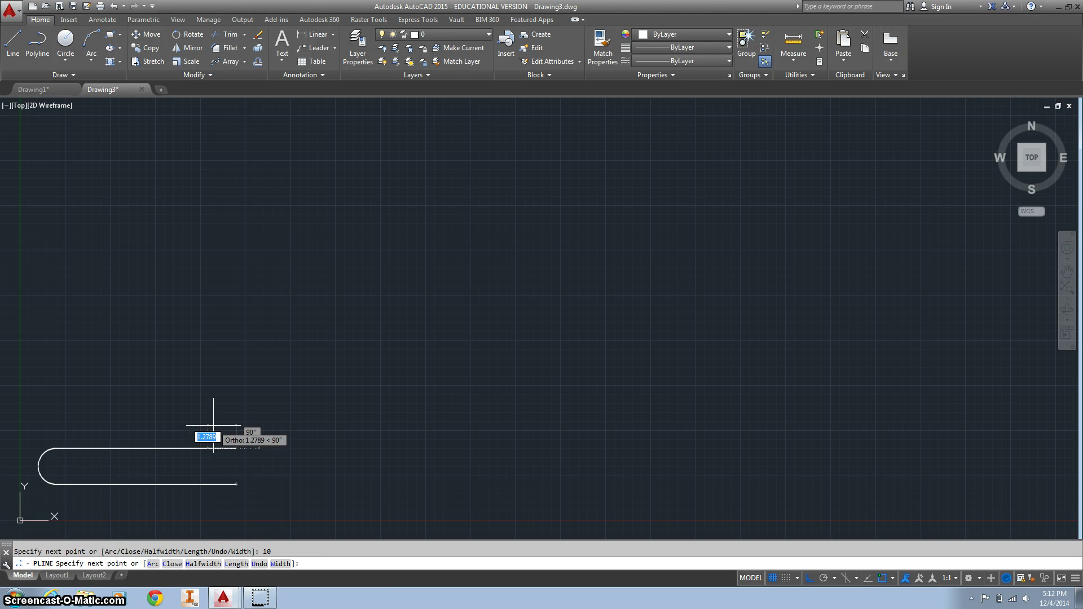
key(Escape)
click(212, 448)
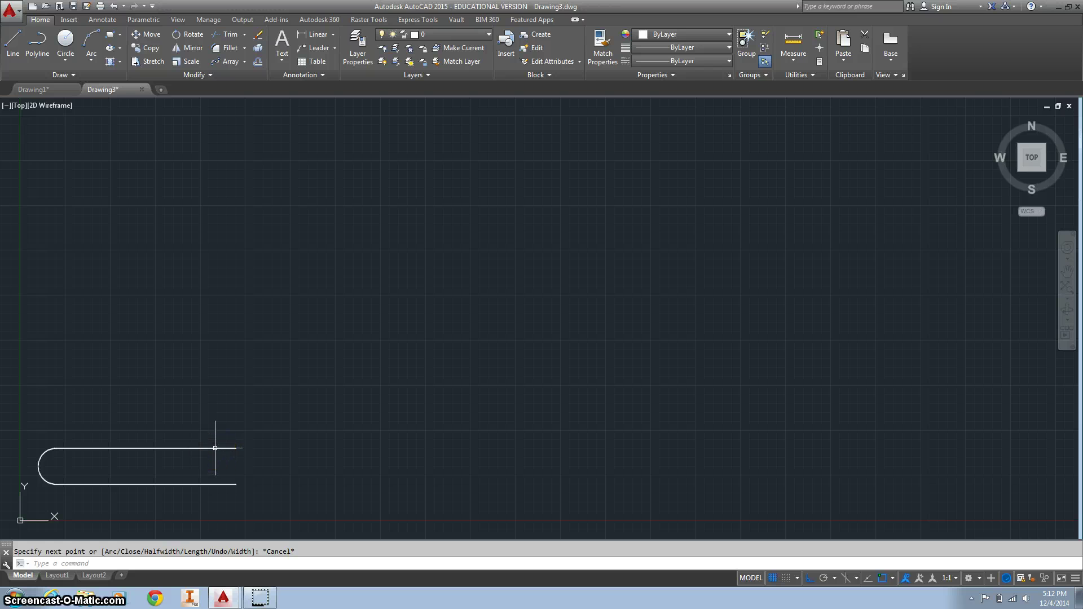
click(215, 448)
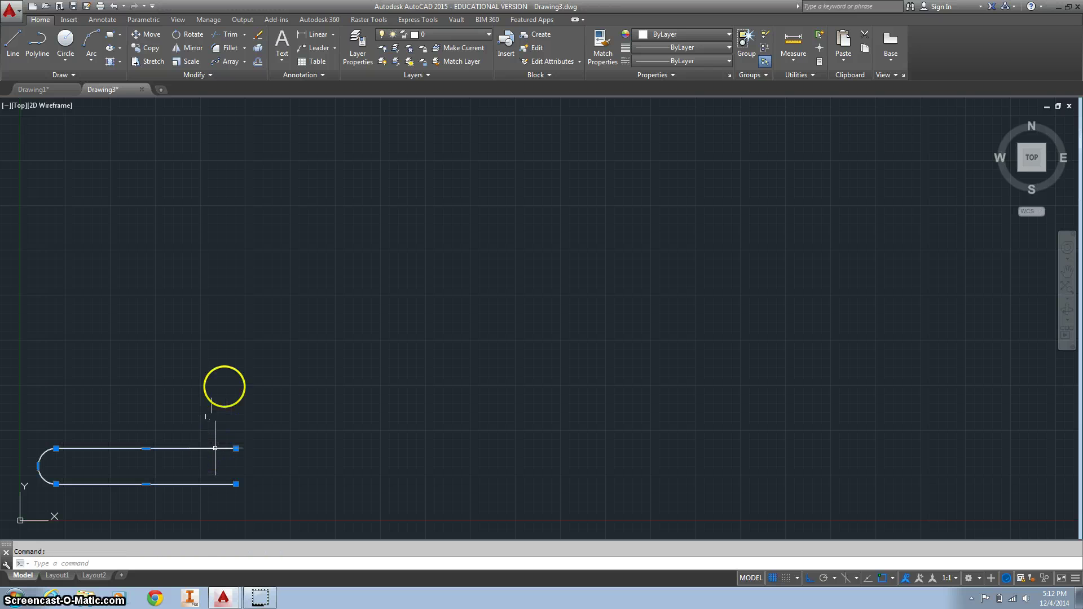
key(Escape)
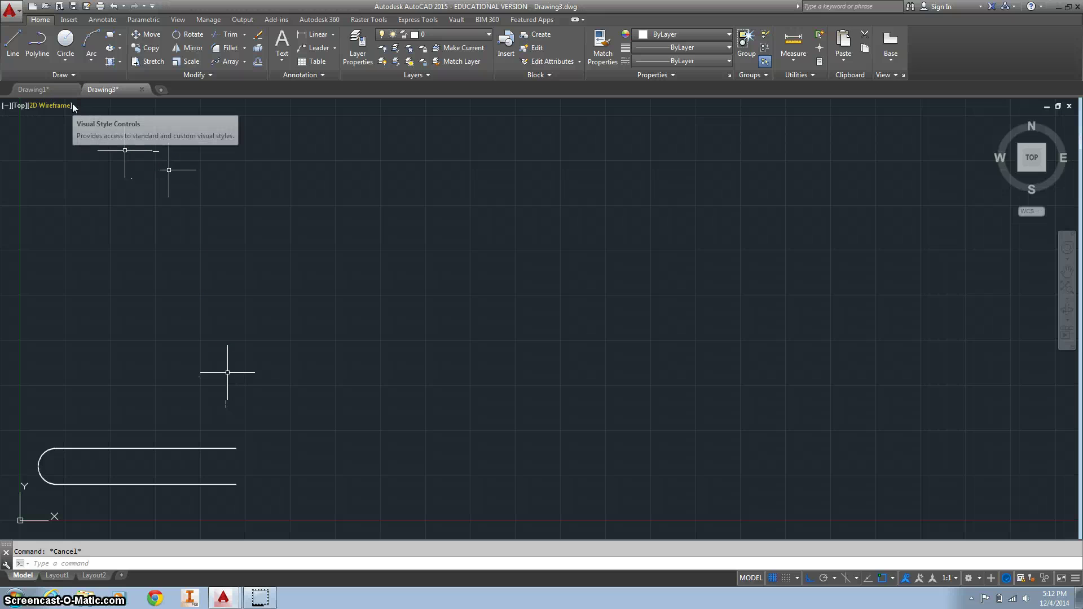
- Draw a 2-unit vertical line upward from the right end of the polyline's upper segment
text(l)
key(Return)
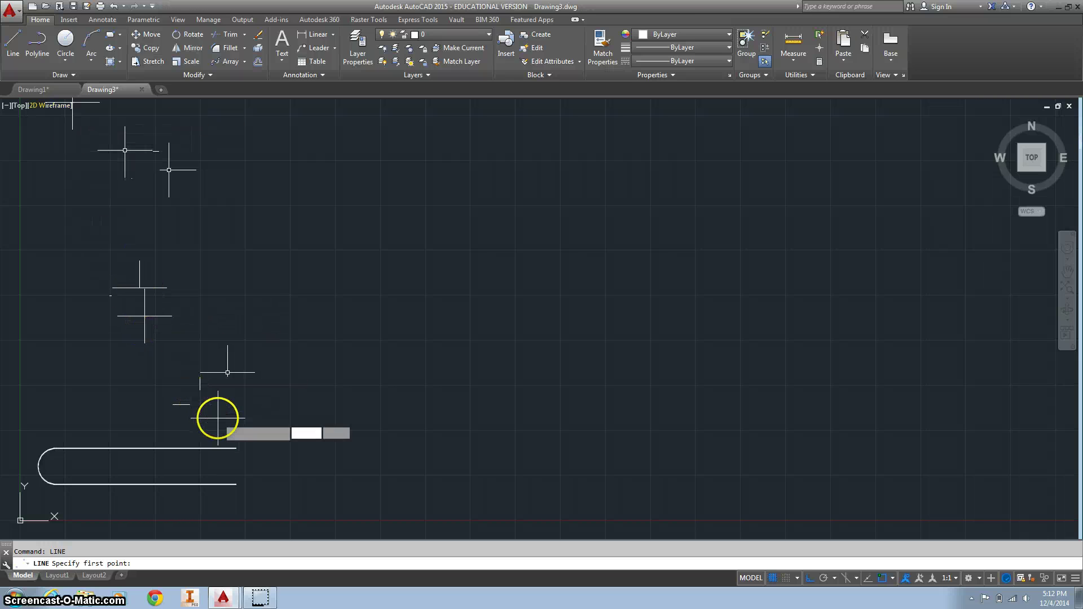
click(236, 448)
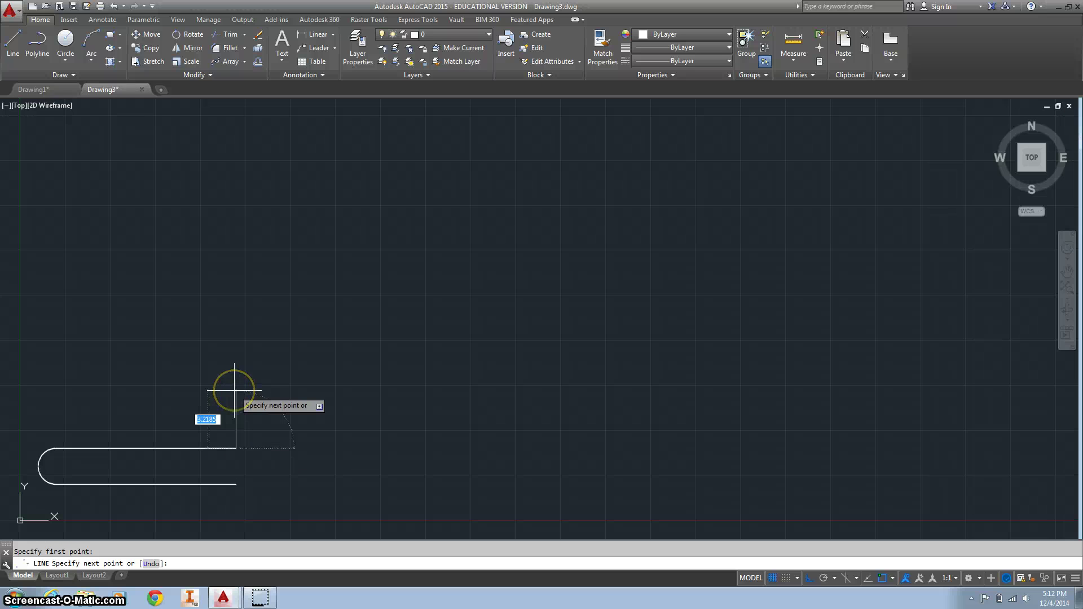
text(2)
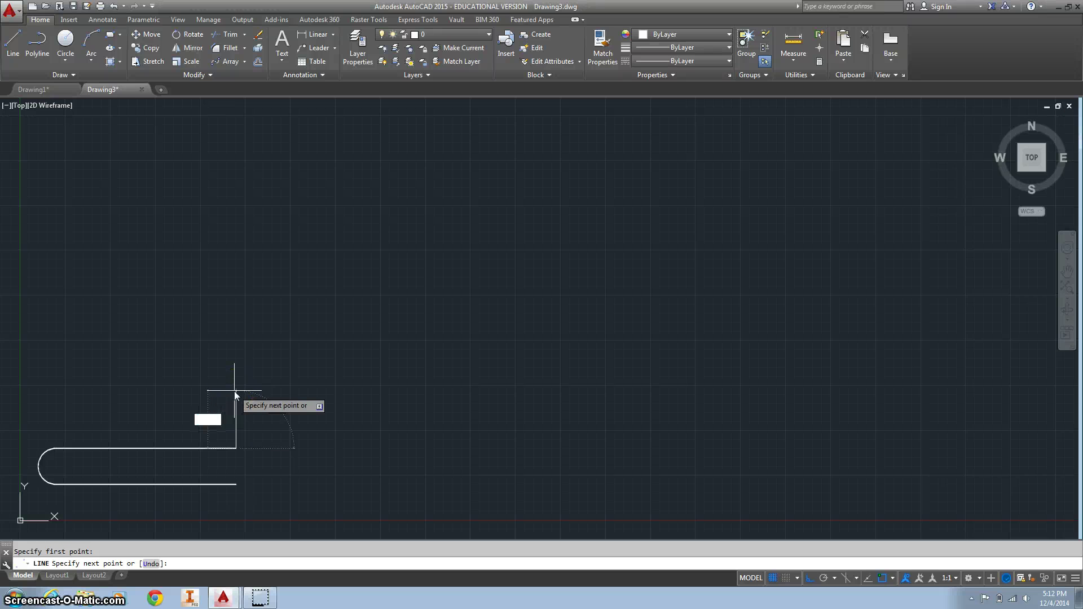
key(Return)
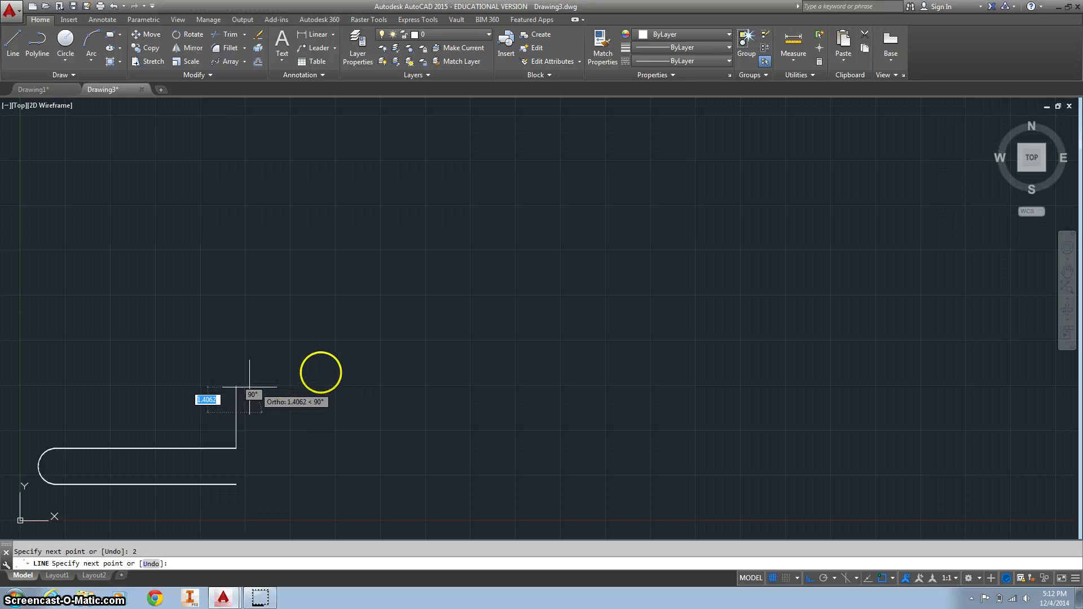
key(Escape)
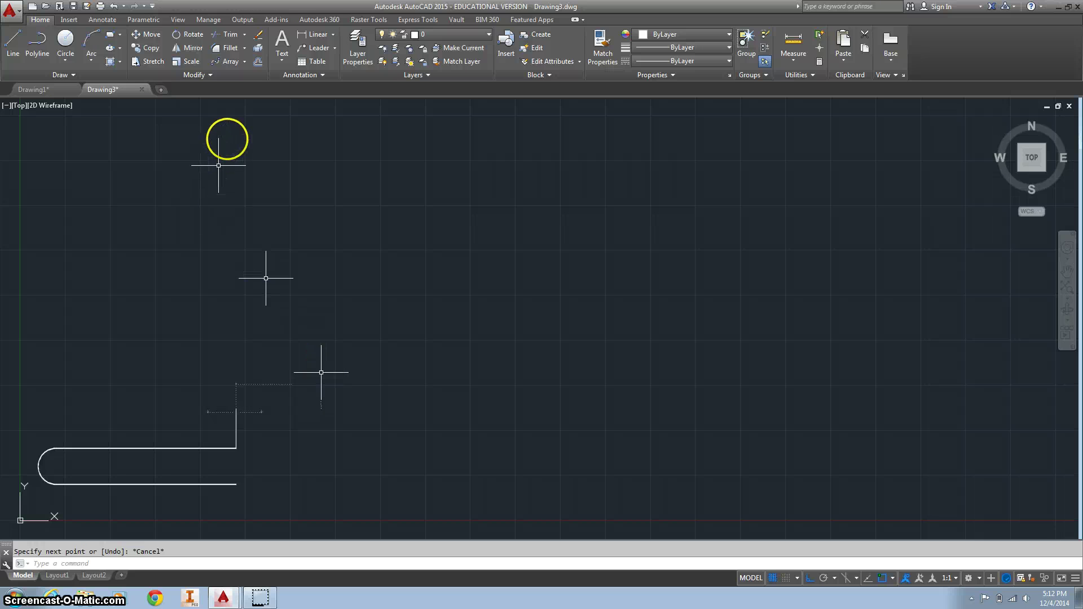
- Create a path array of the 2-unit vertical line, using the upper segment of the U-shaped polyline as the path curve
click(245, 62)
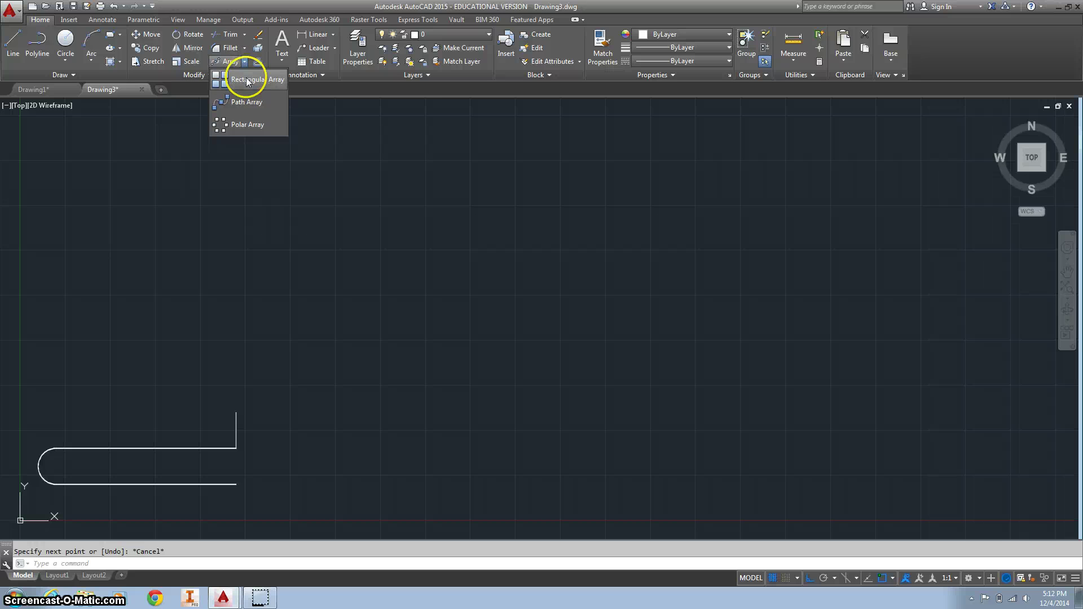
click(222, 107)
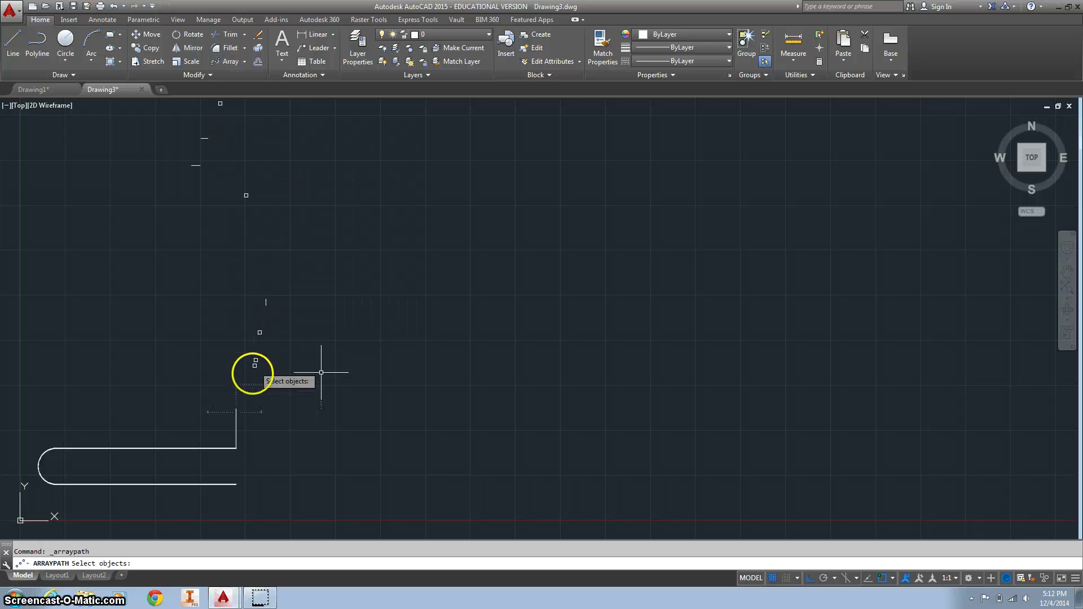
click(238, 417)
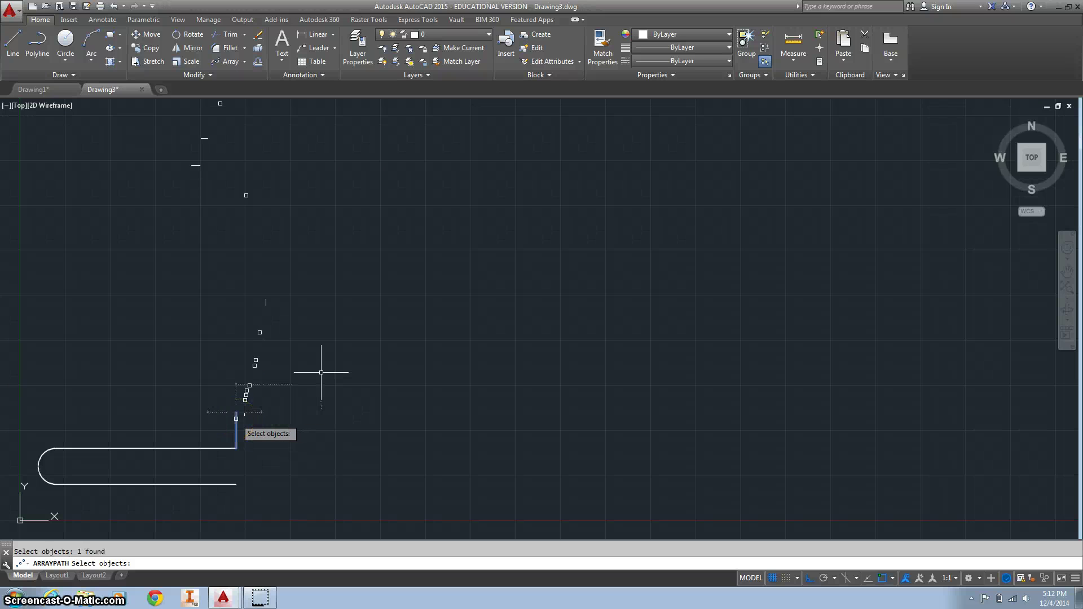
right_click(186, 429)
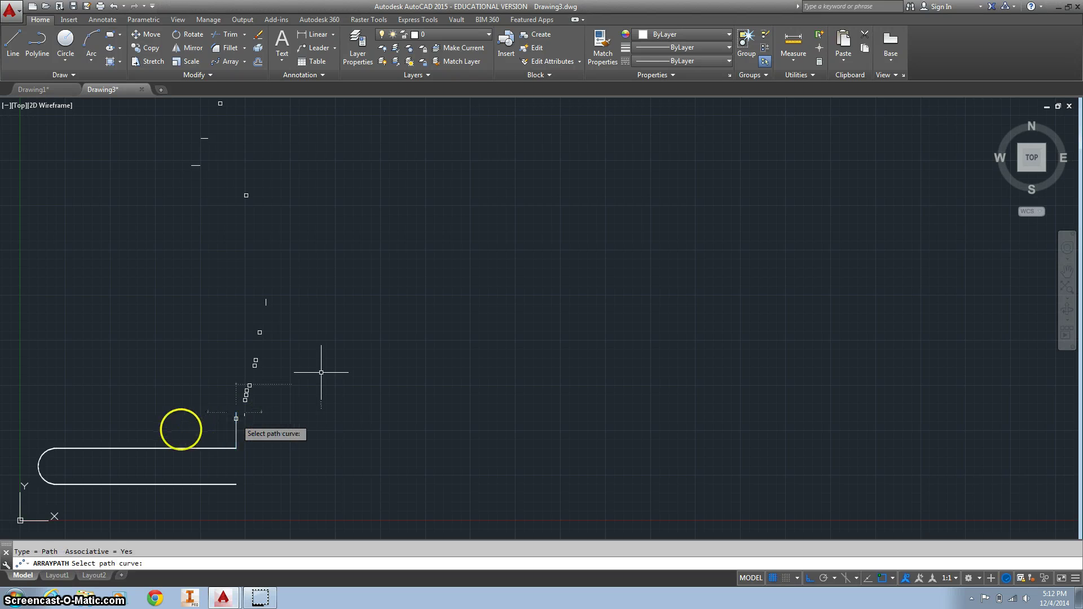
click(175, 446)
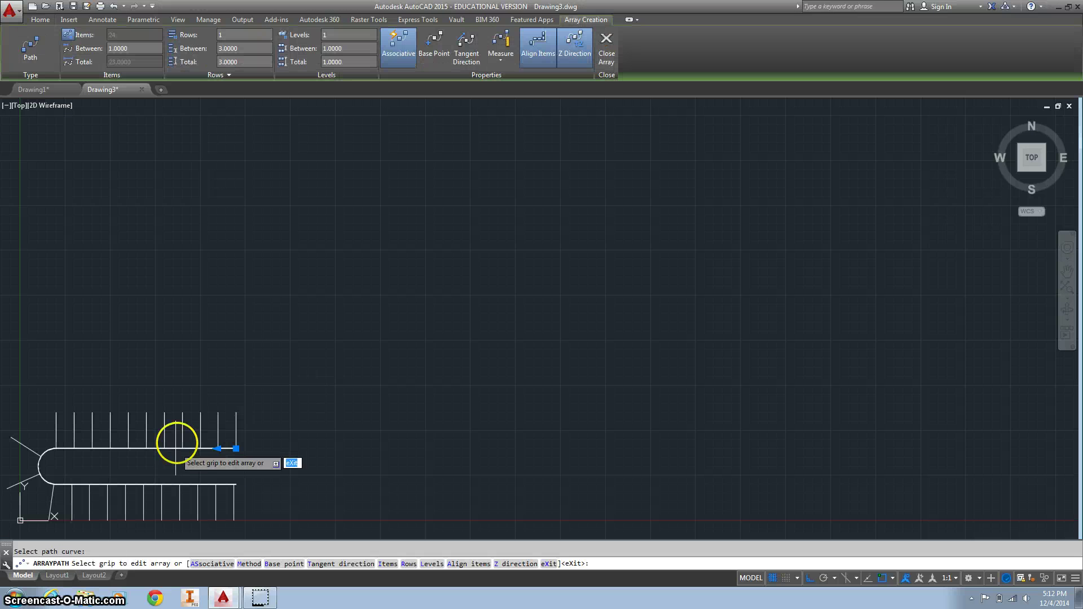
- Enable a custom item count for the path array and set it to 20 items
click(83, 35)
click(115, 36)
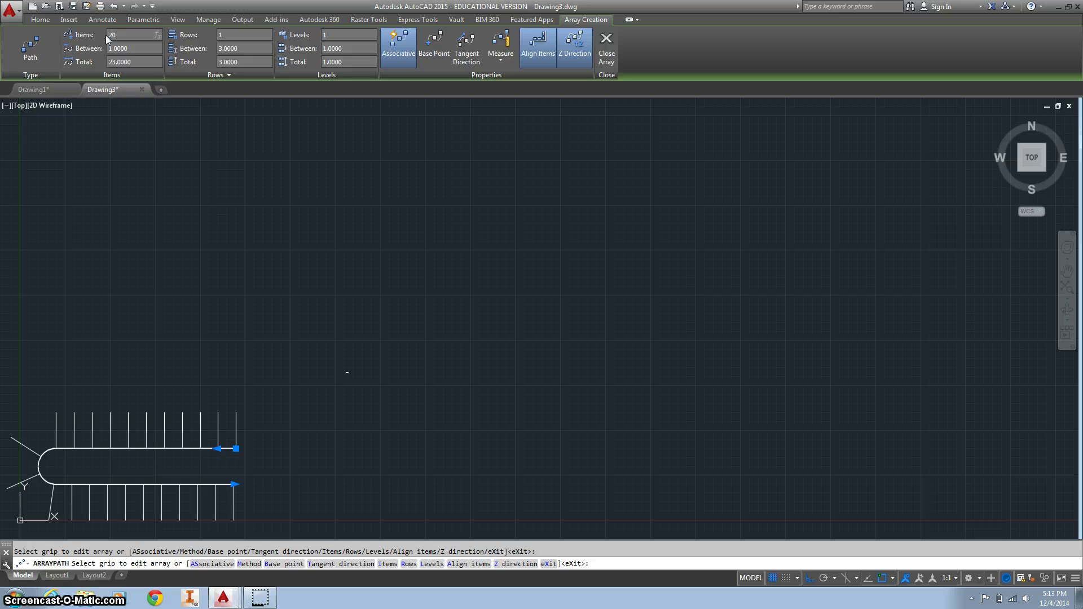
click(138, 48)
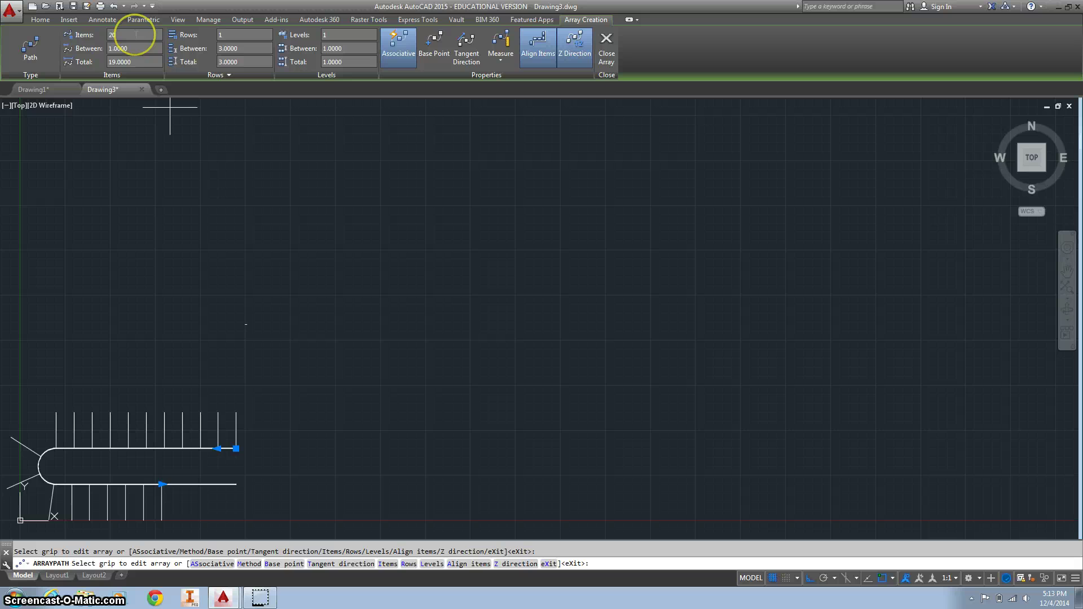
- Set the path array's item count to 24
click(137, 34)
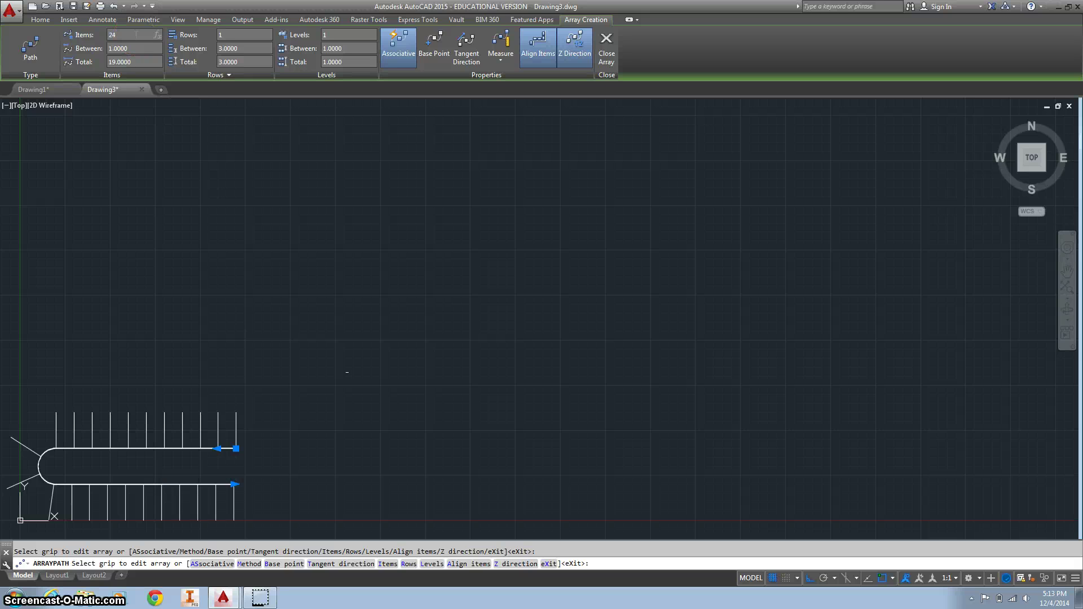
text(24)
click(128, 45)
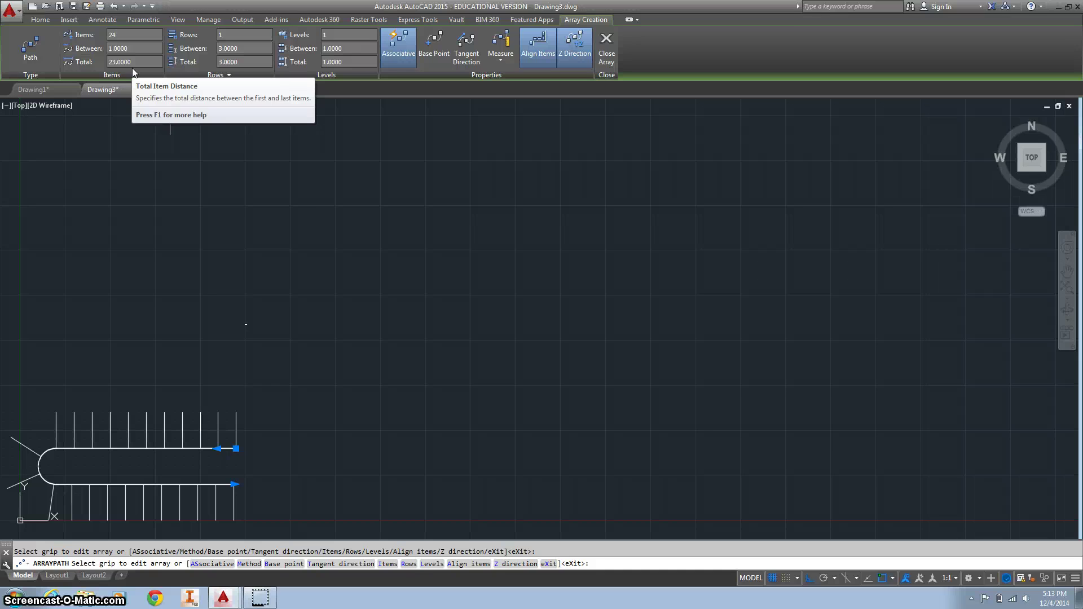
- Save the drawing as "Parking lot SP" in the CAD folder on the desktop
click(11, 11)
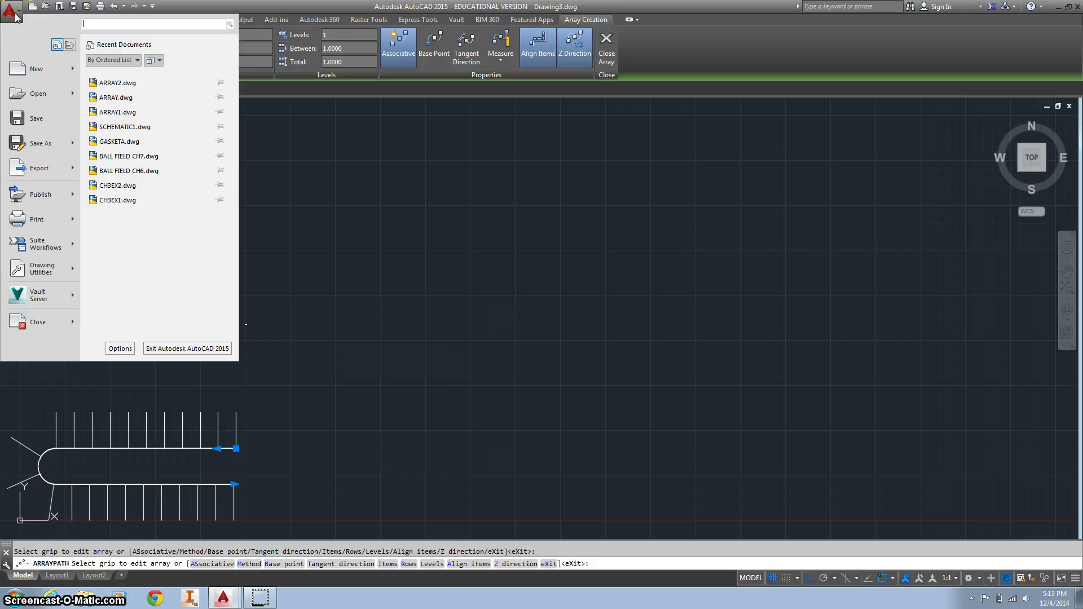
click(36, 146)
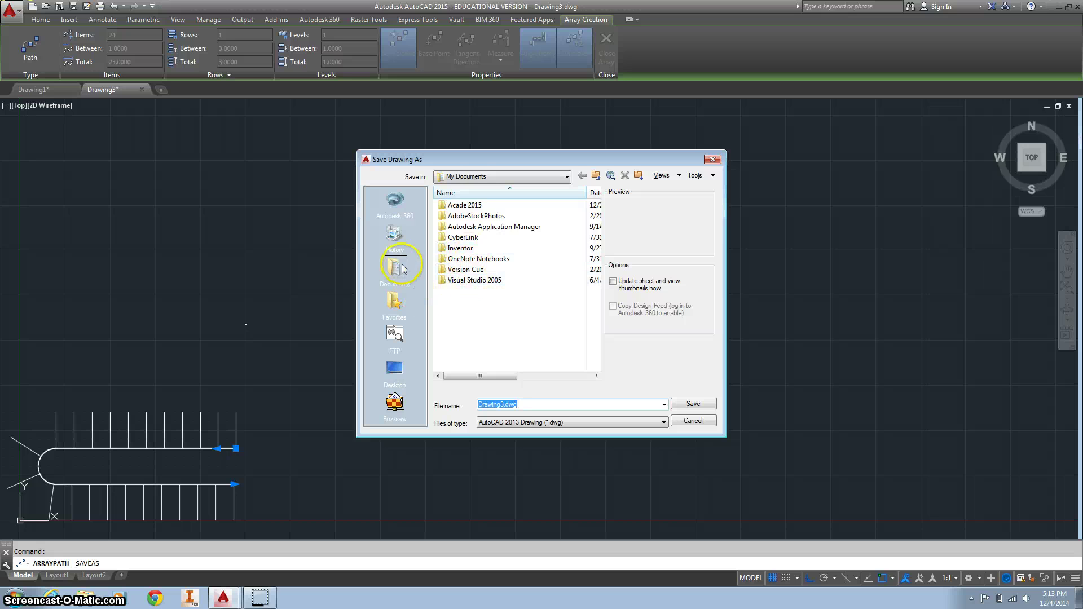
click(476, 176)
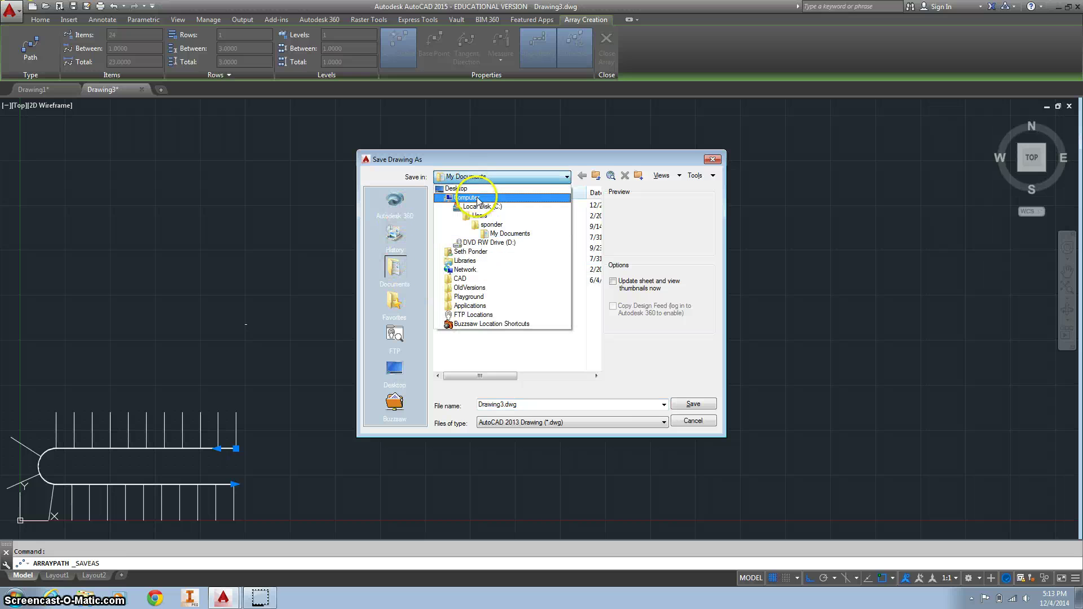
click(478, 190)
double_click(462, 260)
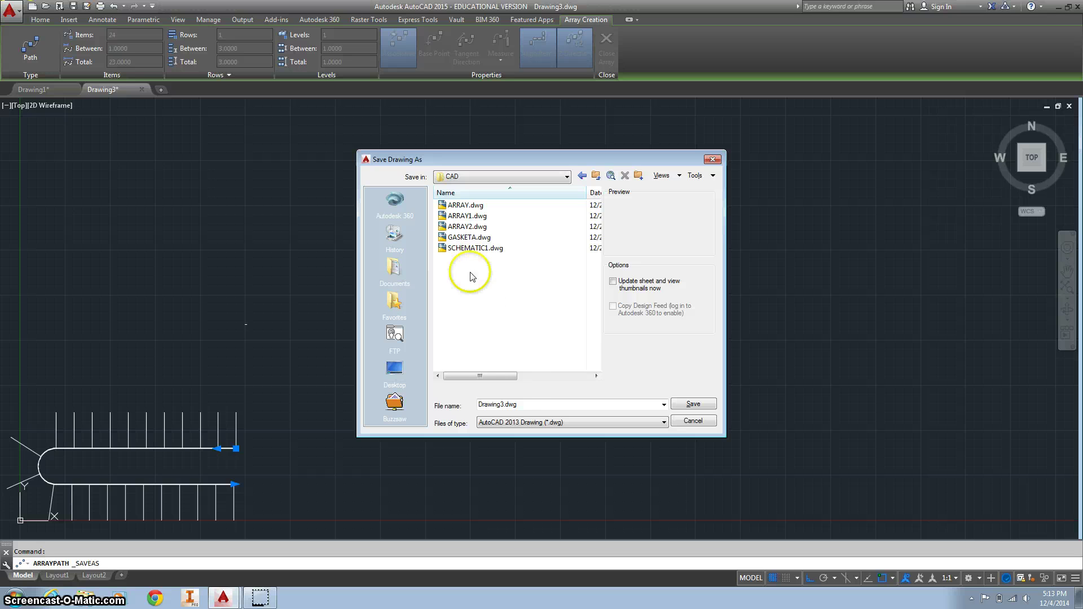
double_click(513, 405)
text(Parking lot SP)
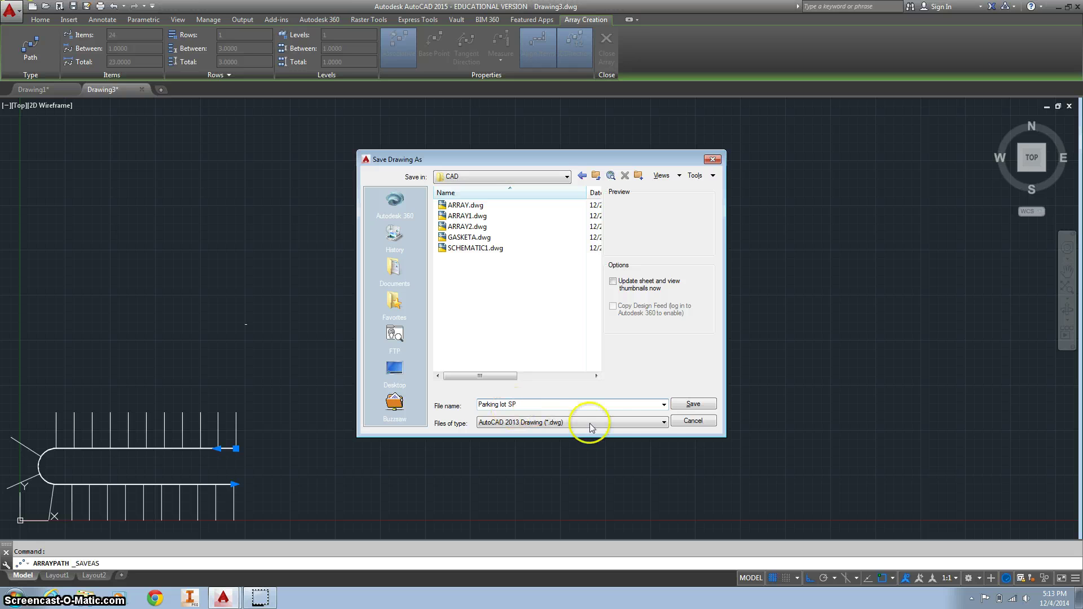
click(693, 405)
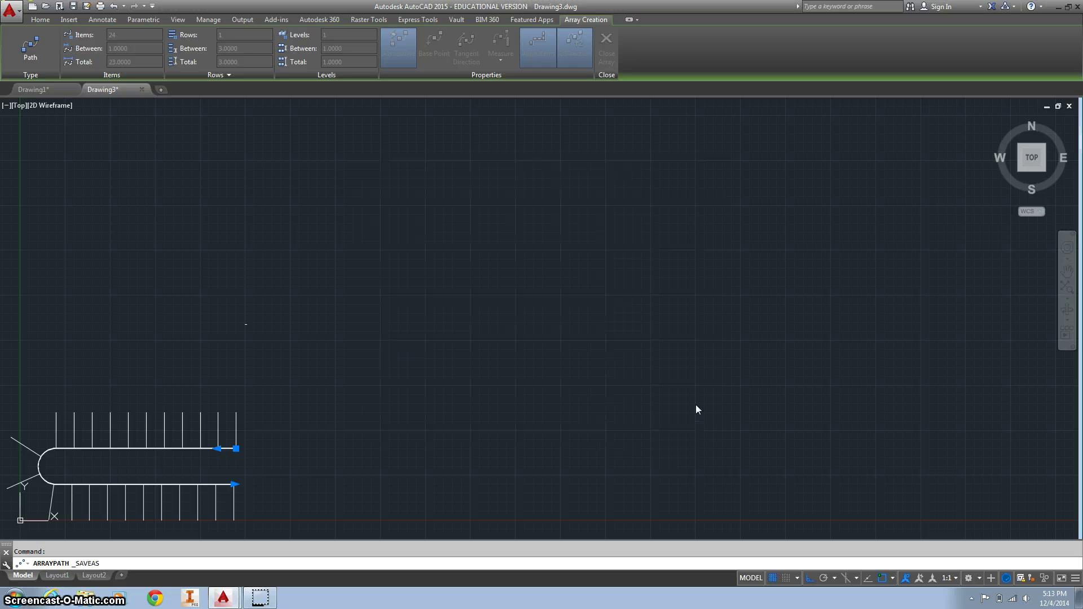